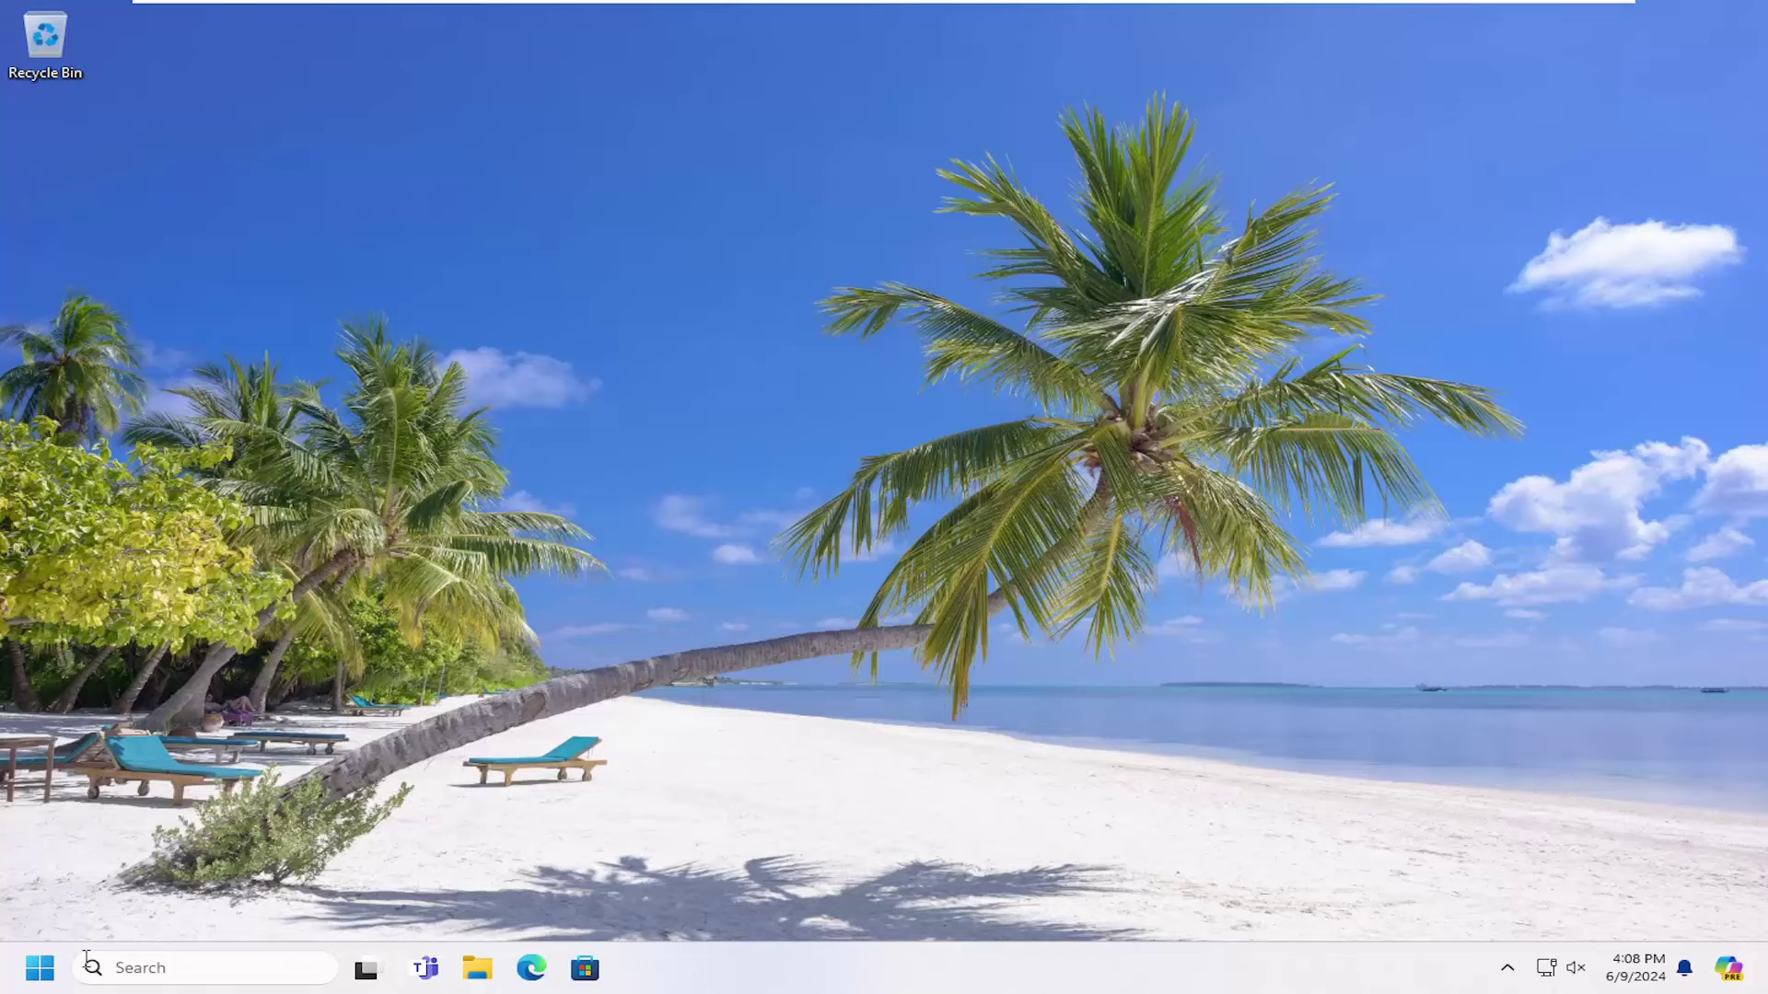
# Open the Start menu to search for the Control Panel app
pyautogui.click(44, 972)
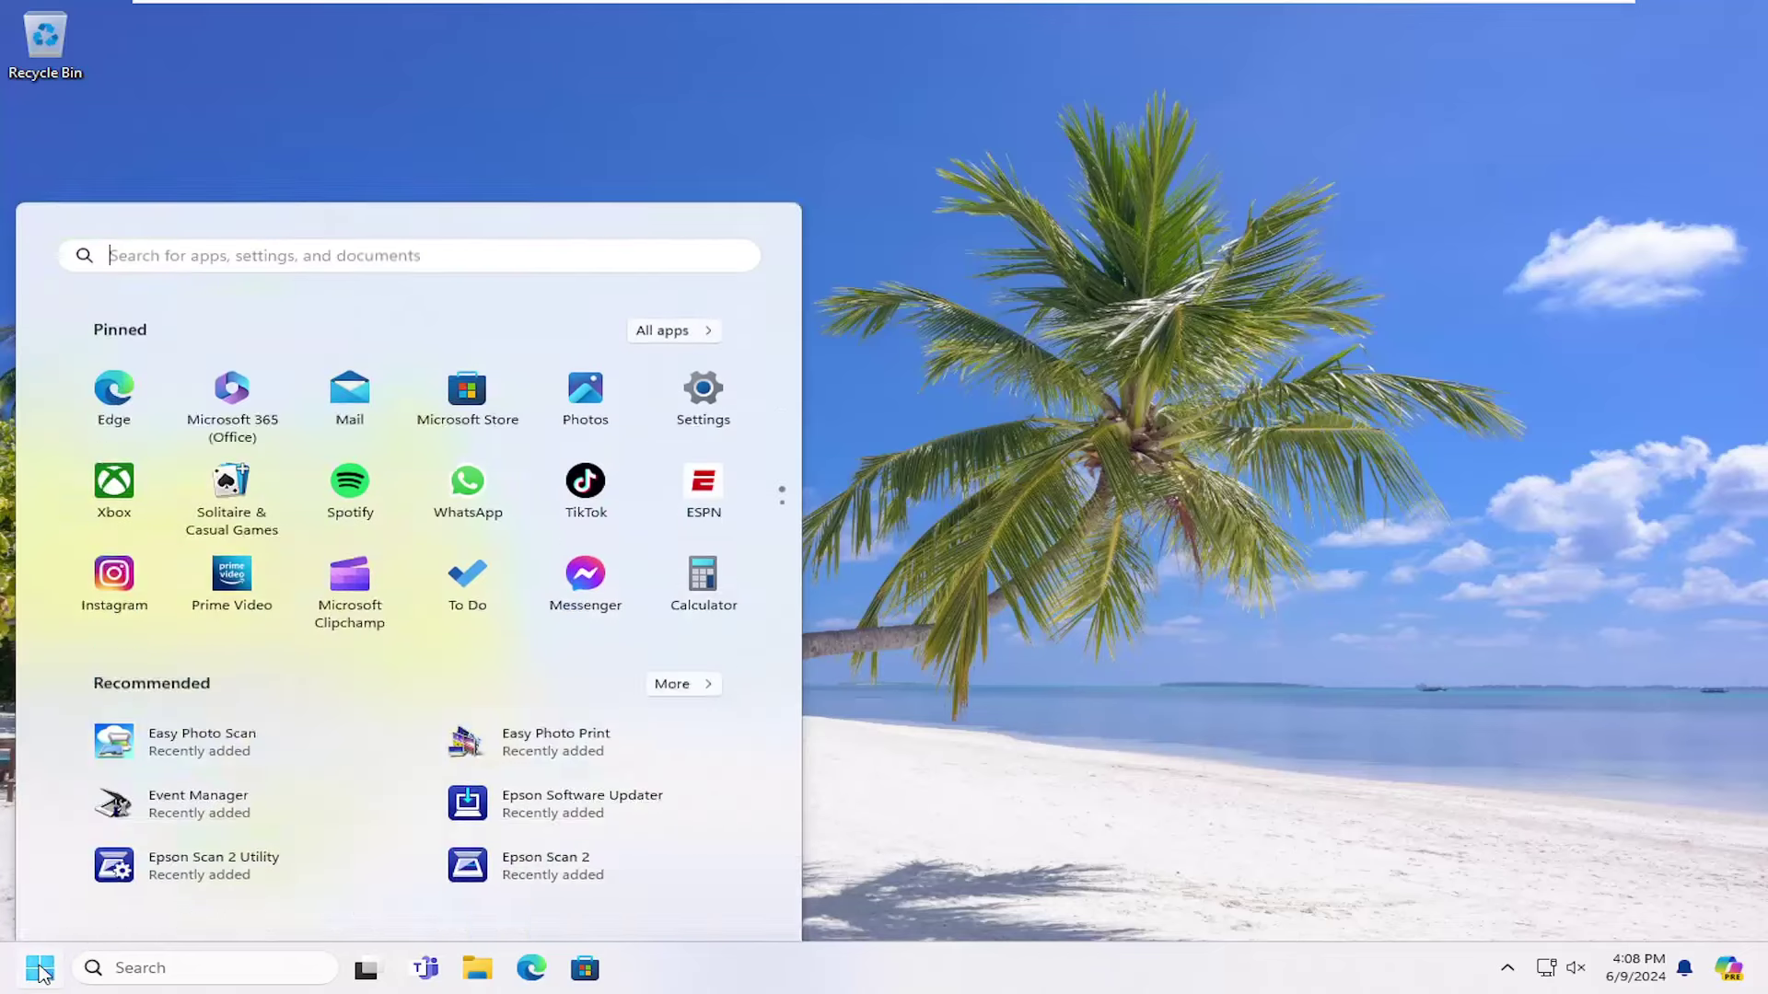
pyautogui.write('control ')
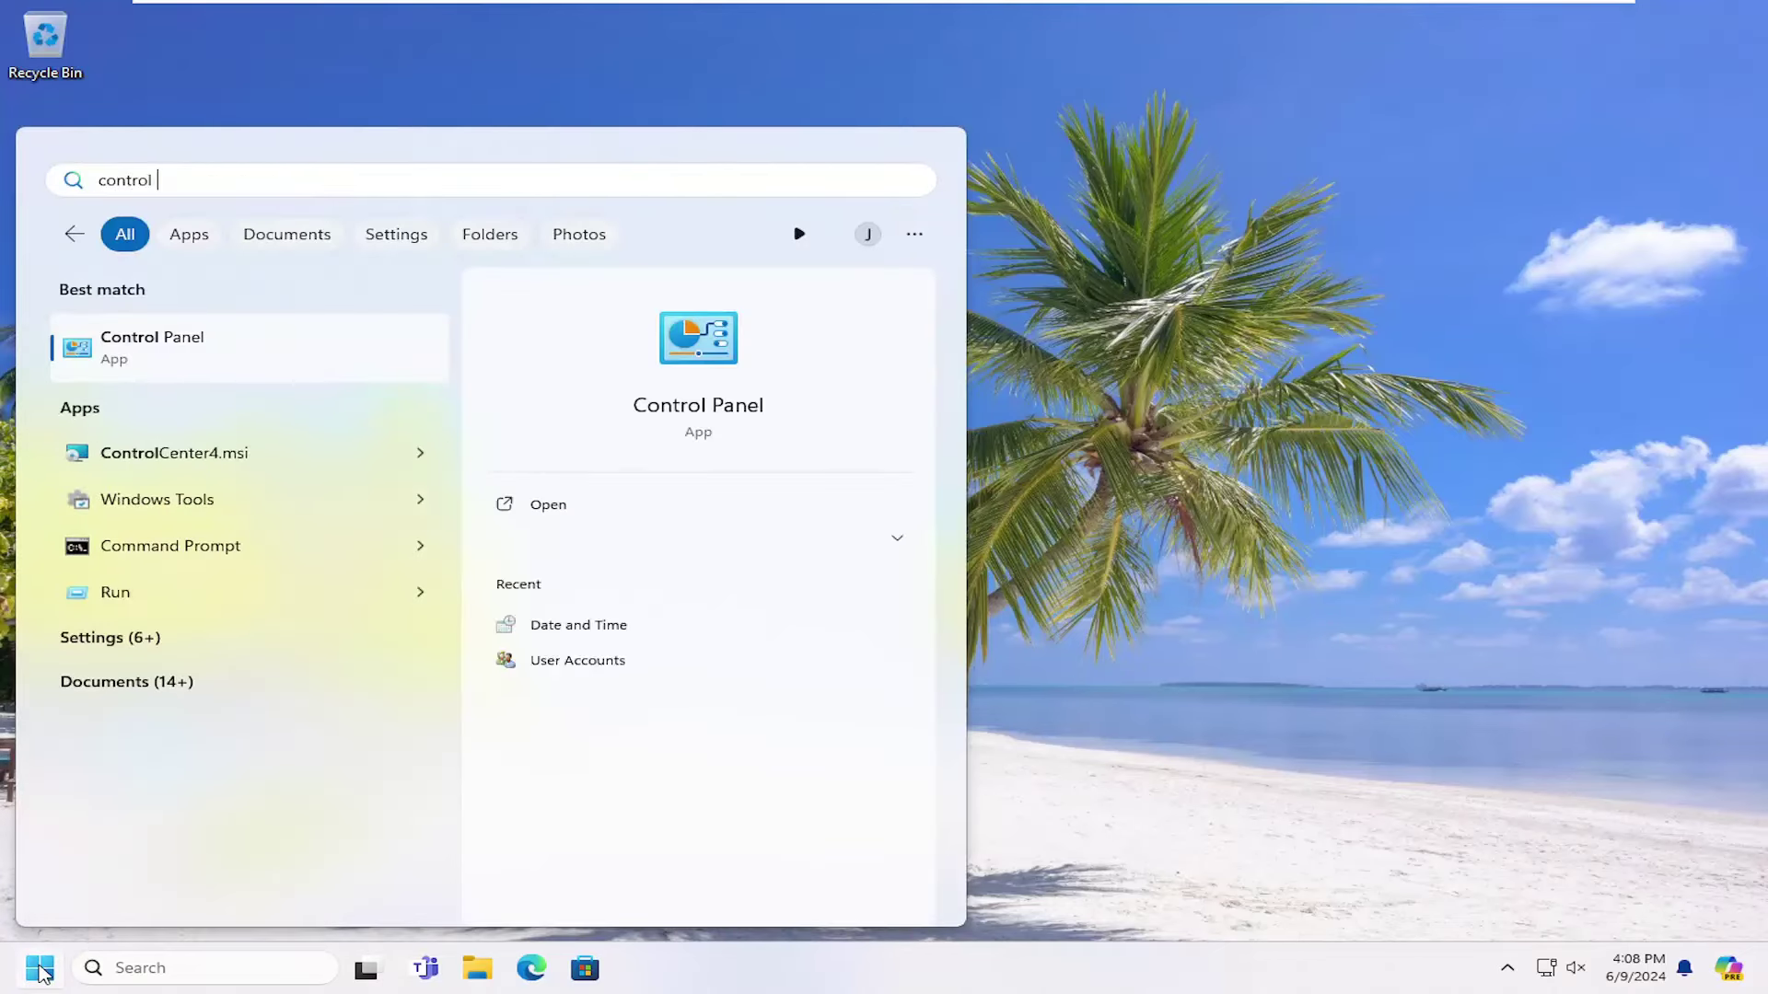
pyautogui.write('panel')
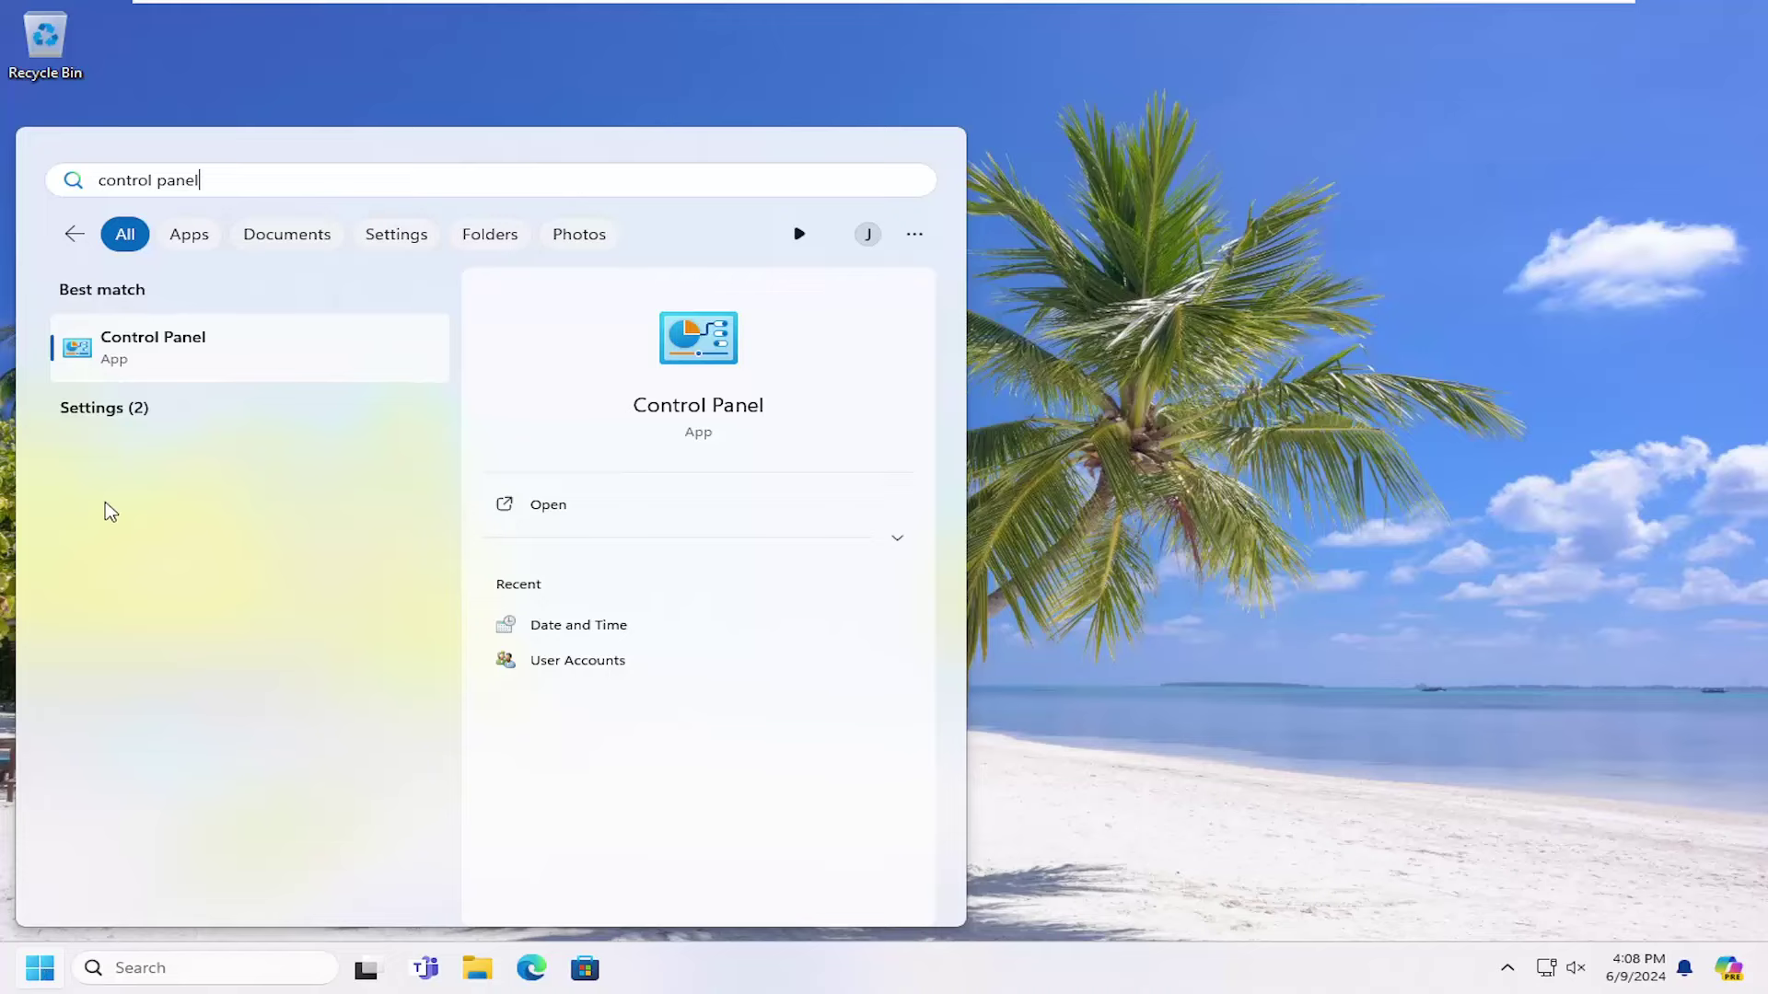
# Go from Control Panel's Category view through Hardware and Sound to the EPSON L3110 Series page
pyautogui.click(159, 345)
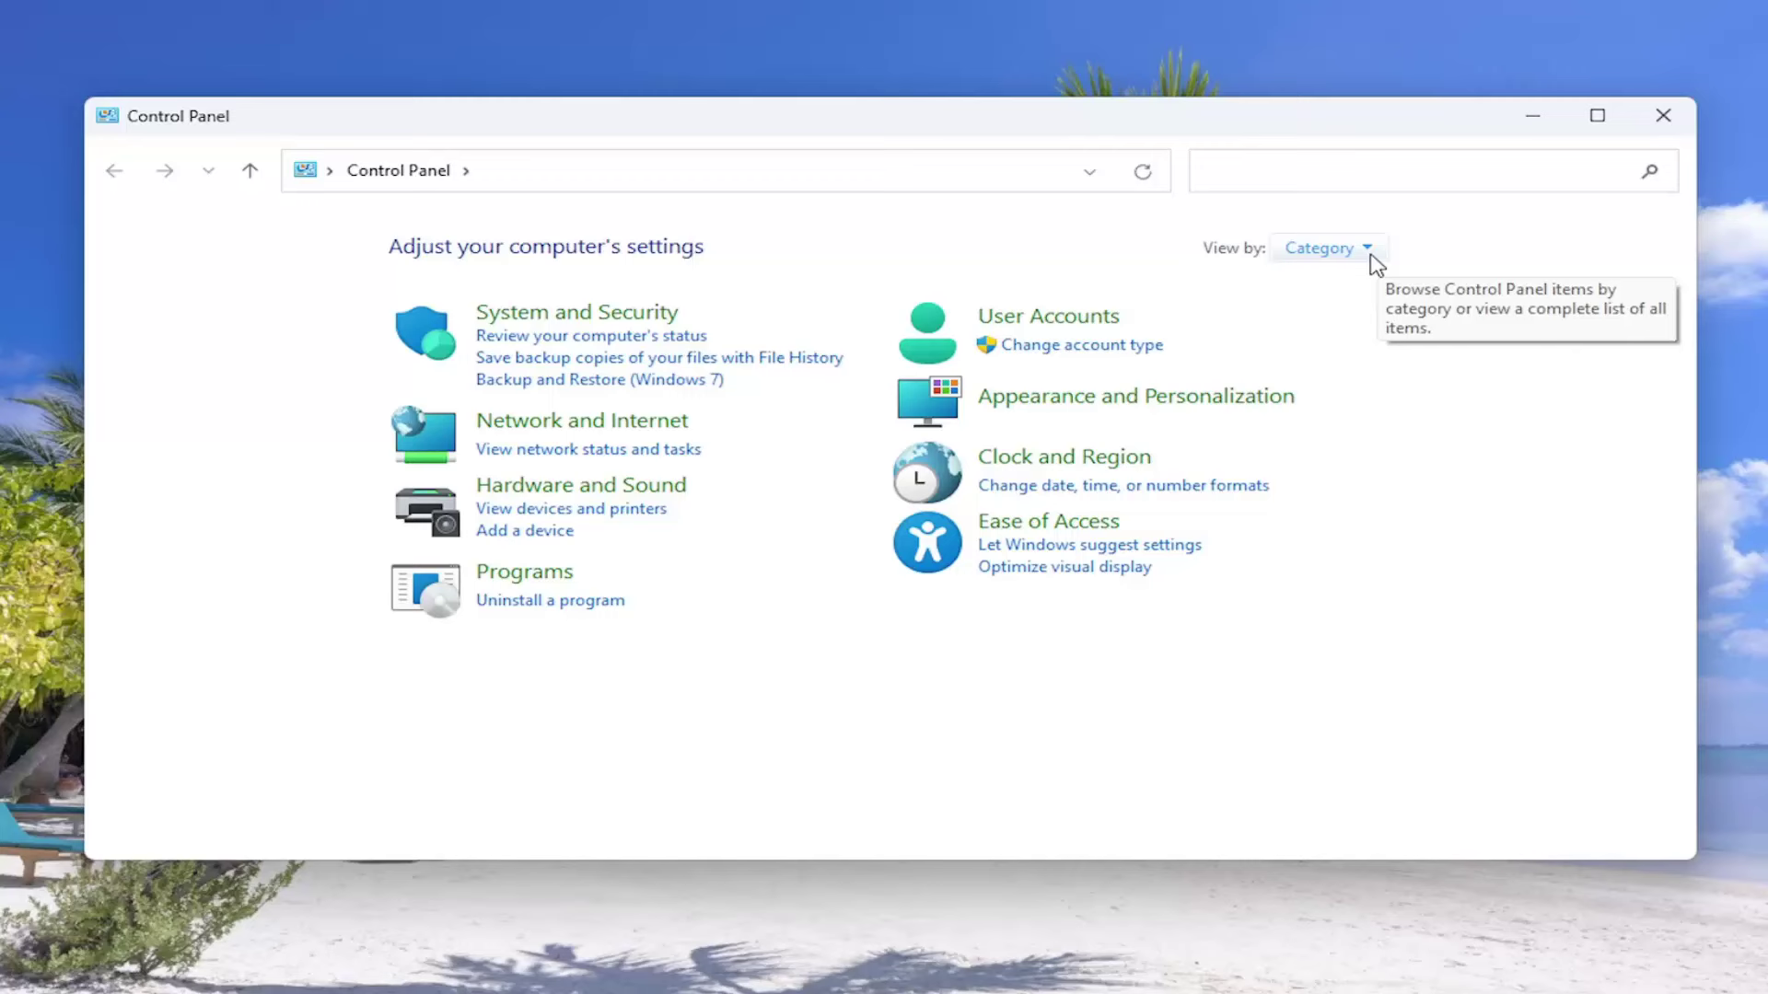
pyautogui.click(1337, 250)
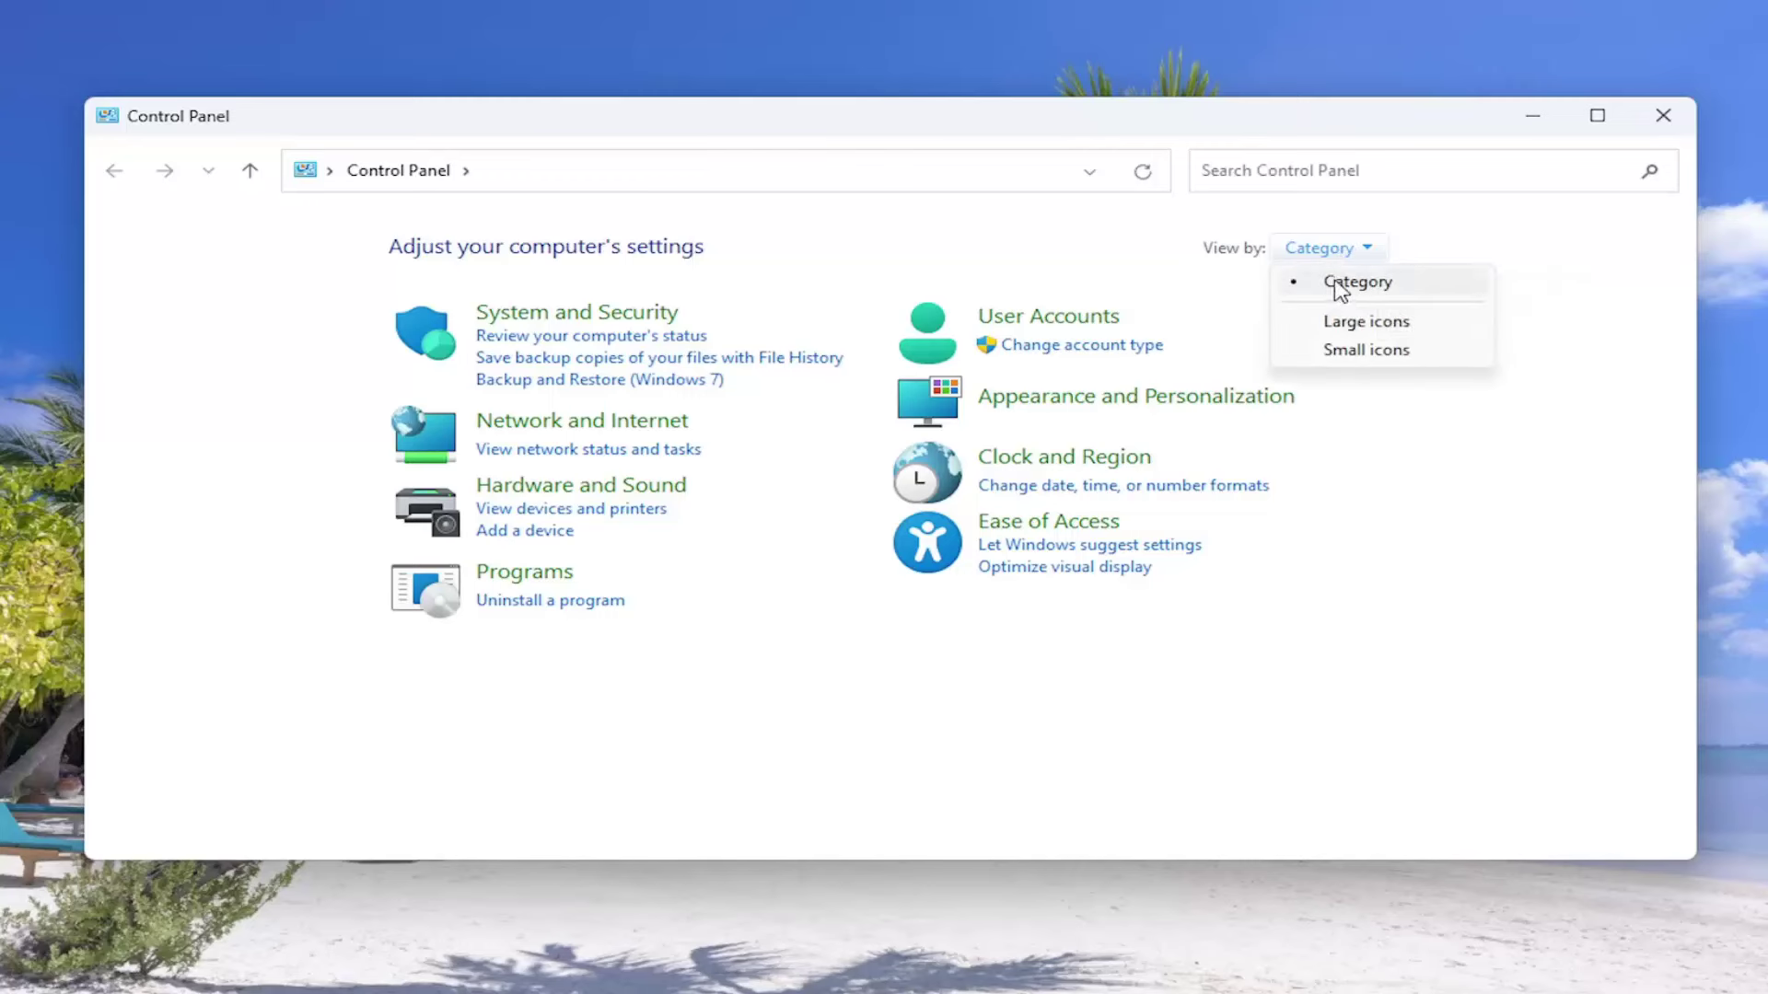
pyautogui.click(1337, 284)
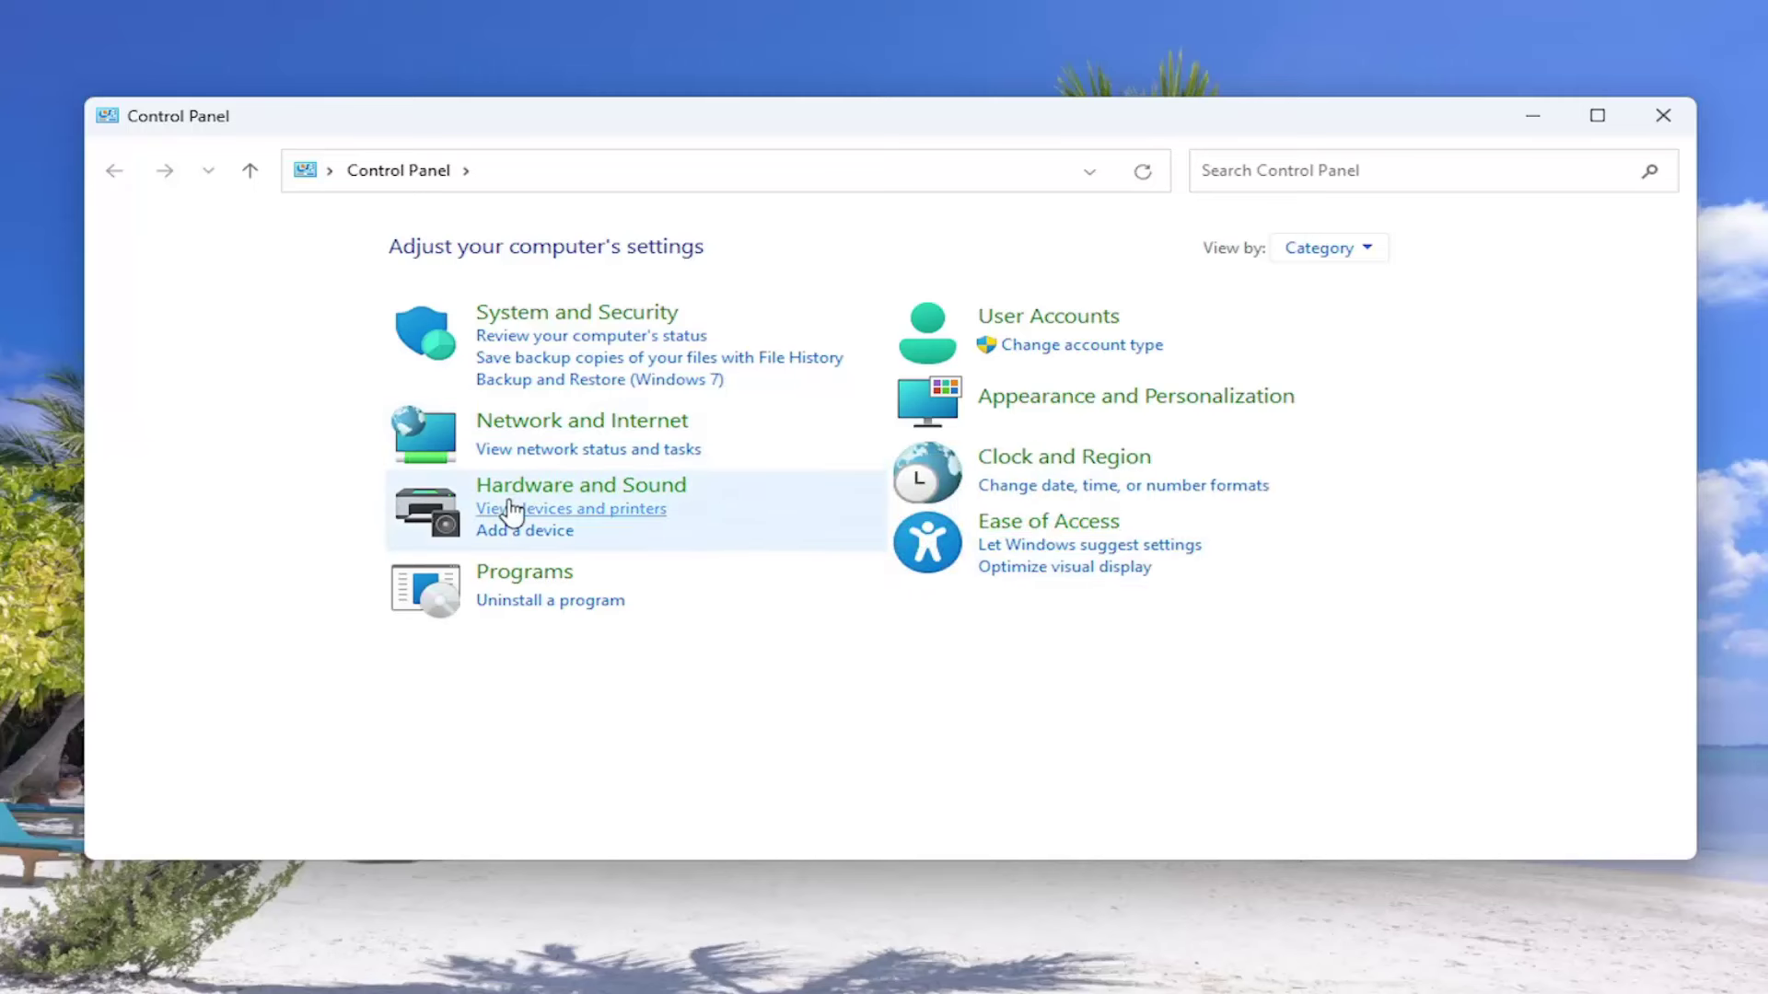
pyautogui.click(622, 491)
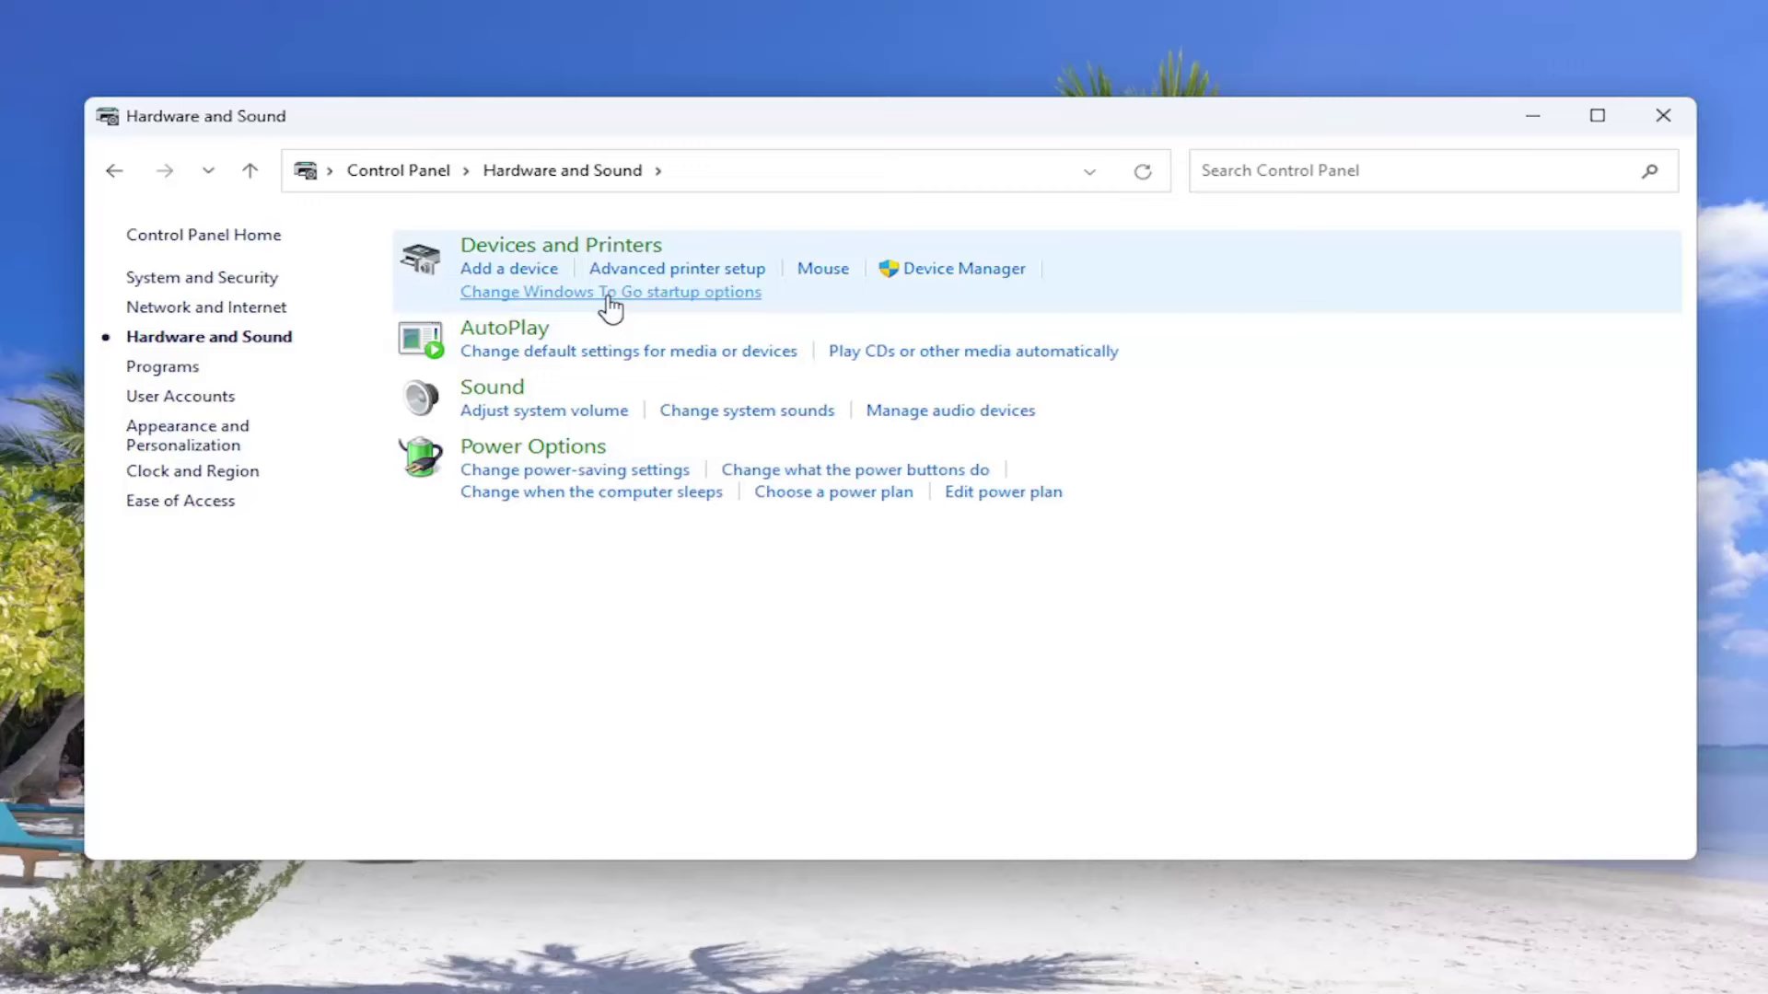
pyautogui.click(727, 272)
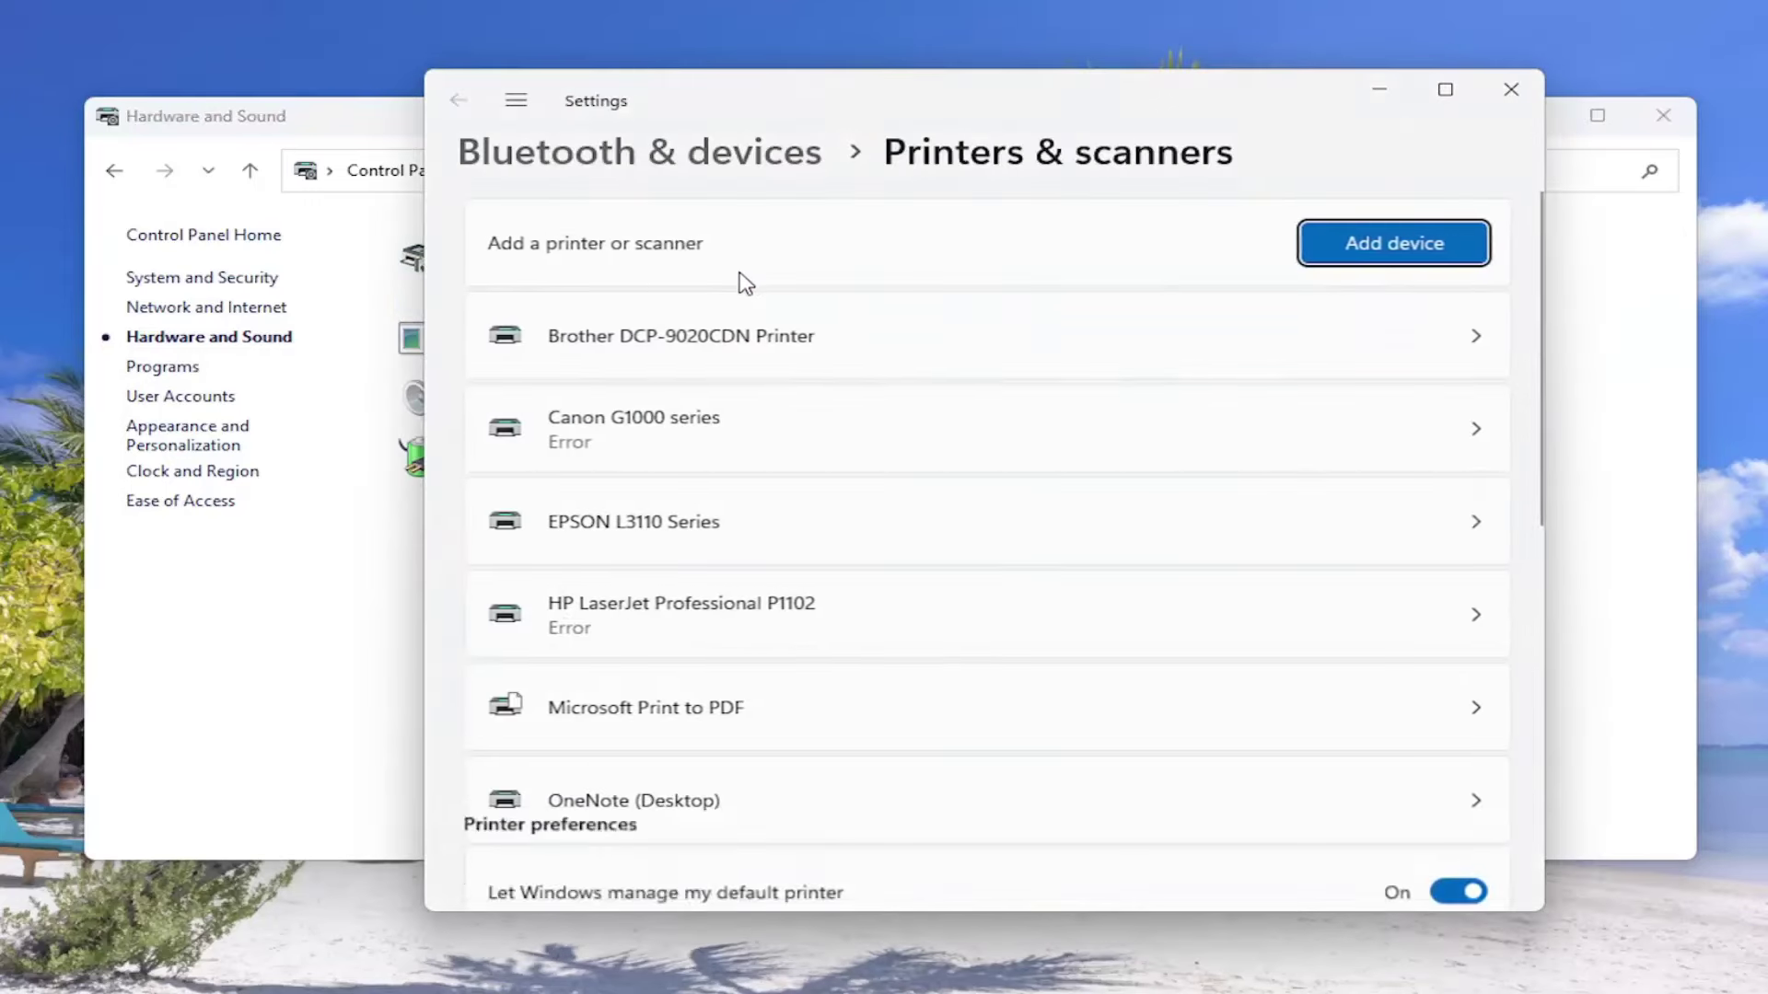
pyautogui.click(595, 524)
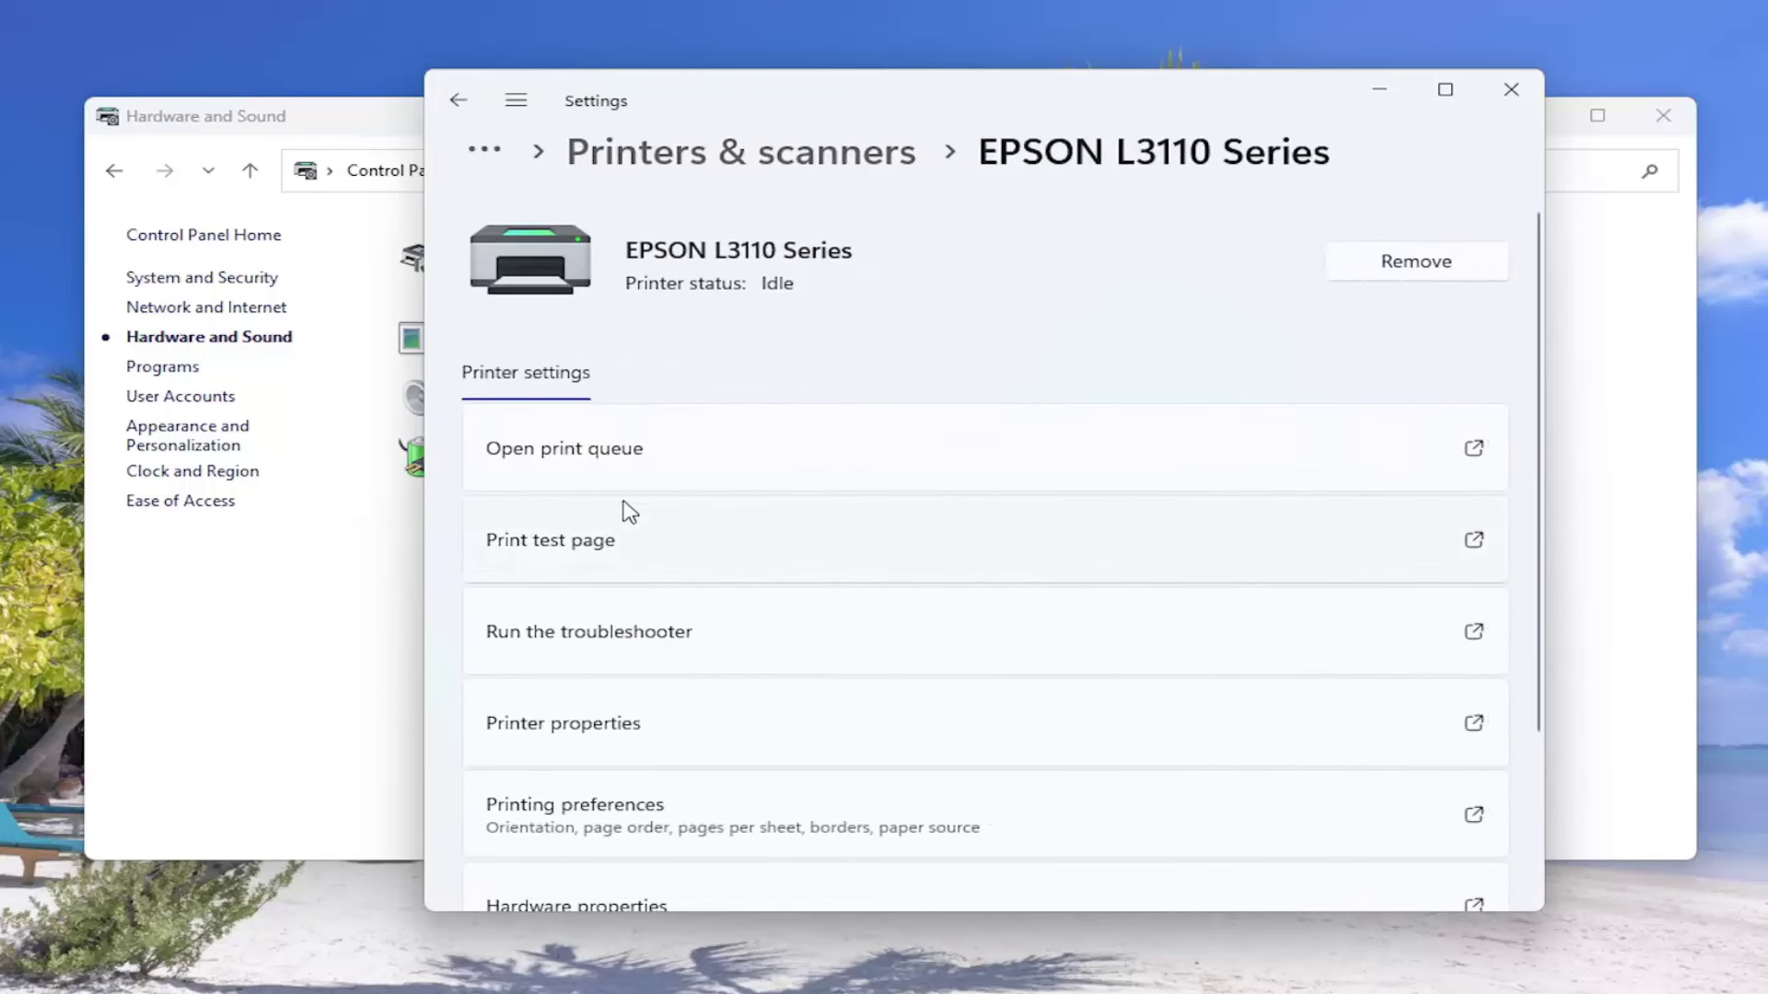
pyautogui.scroll(-1, 621, 649)
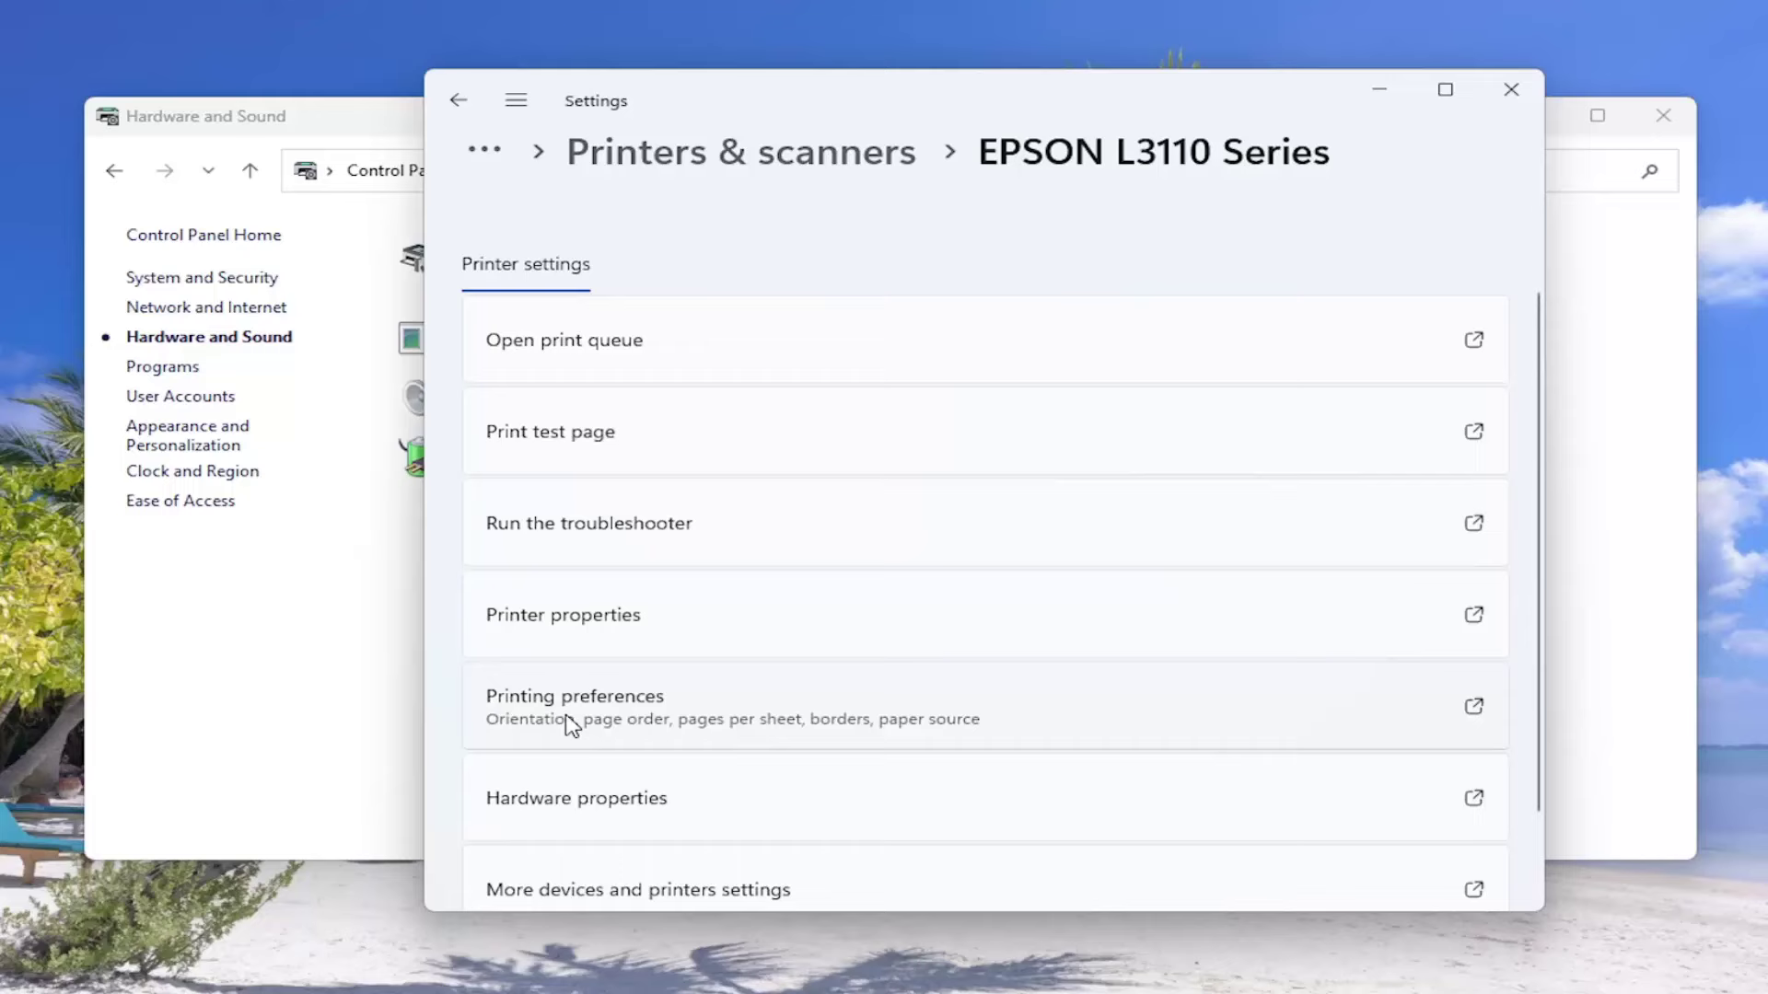
# Open EPSON Printing Preferences and set 2-Sided Printing to Manual (Long-edge binding)
pyautogui.click(572, 720)
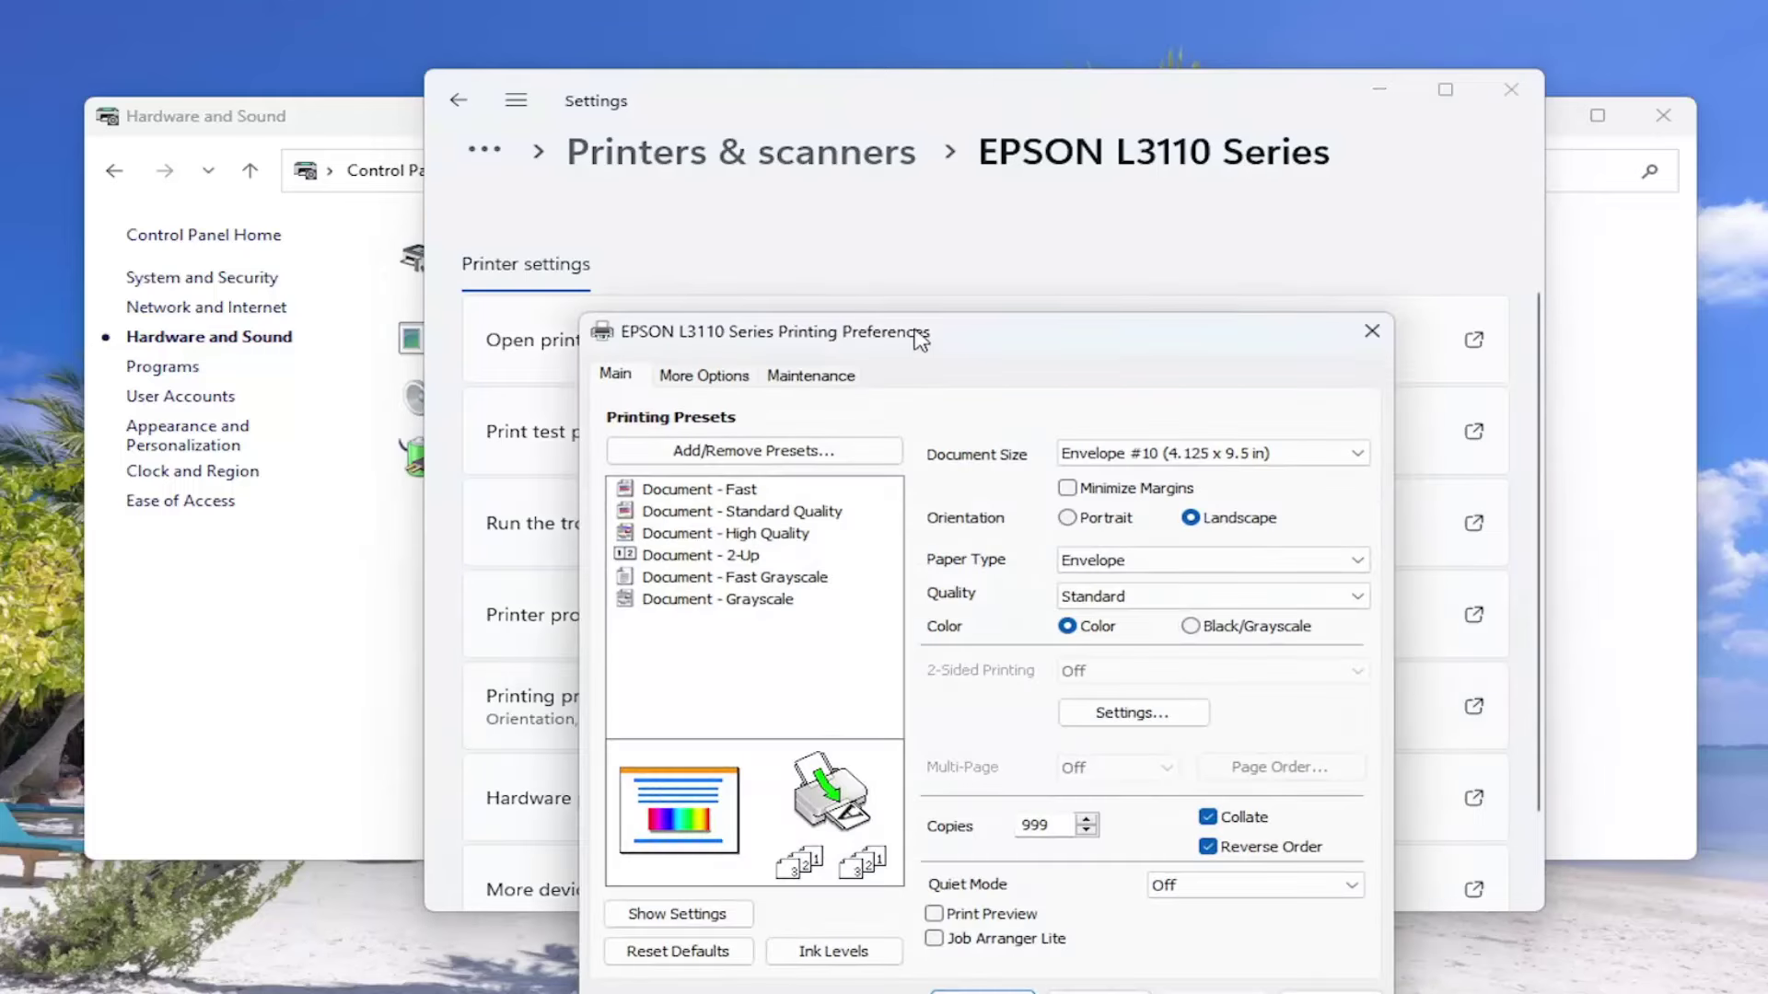
pyautogui.moveTo(920, 336); pyautogui.dragTo(884, 167)
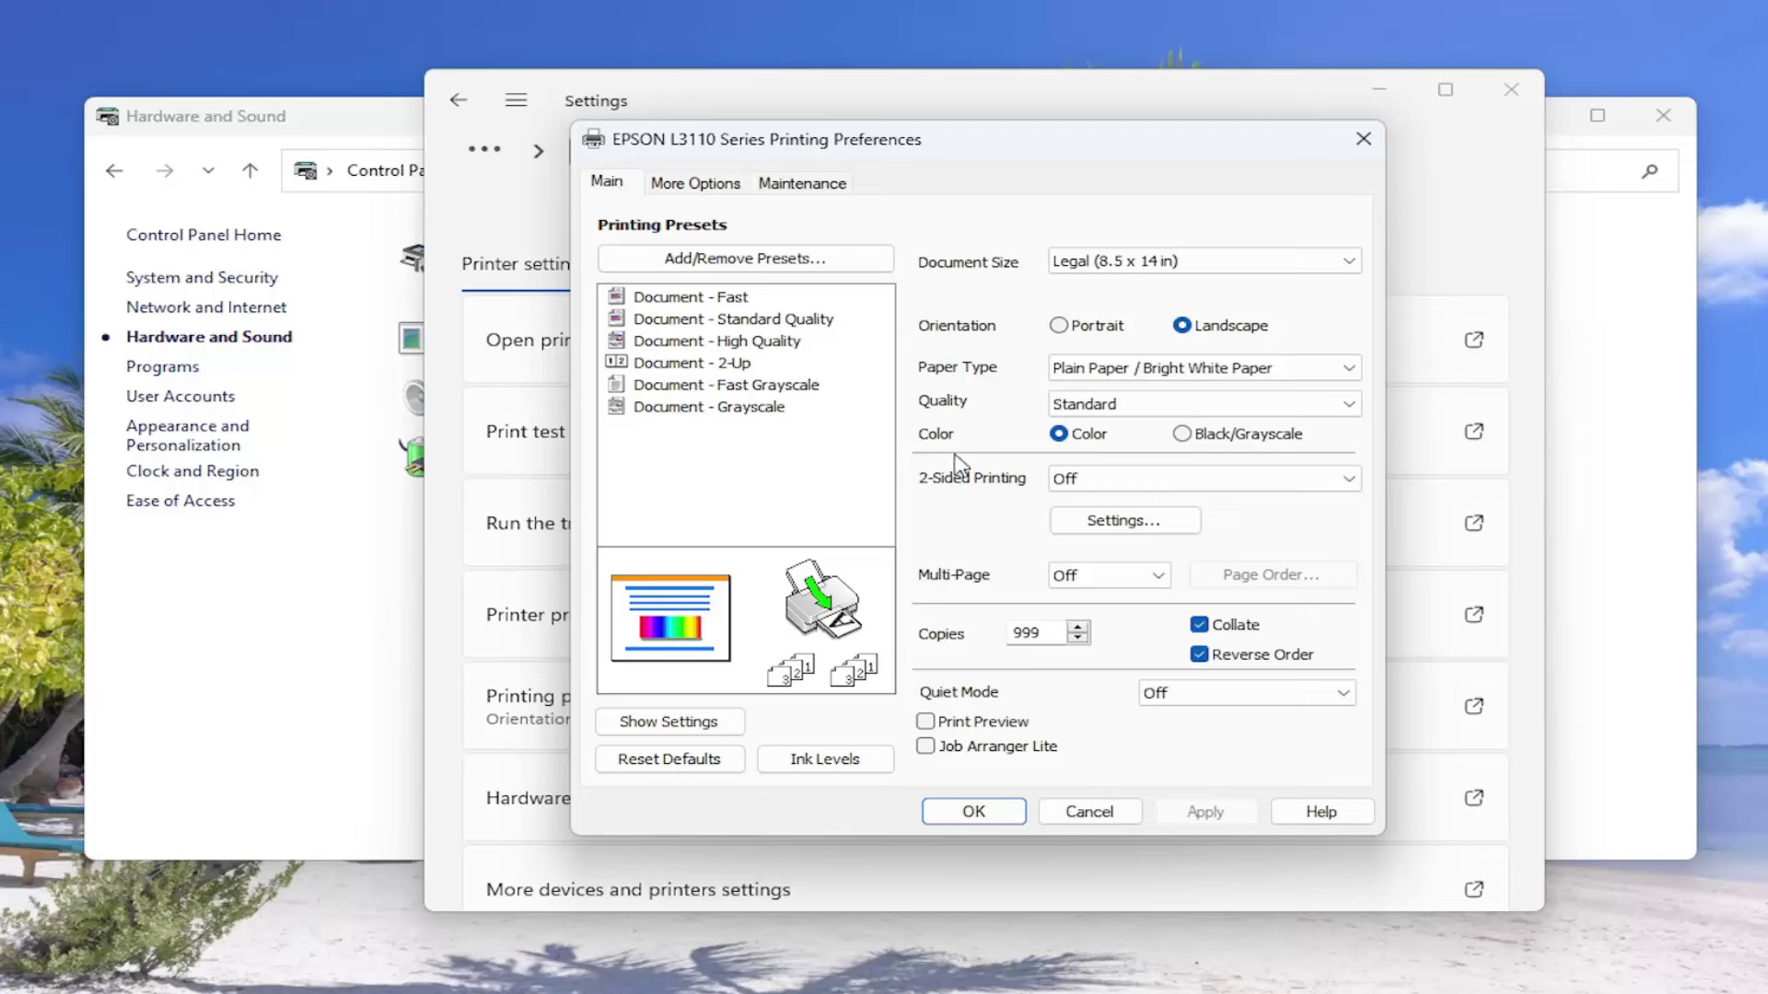
pyautogui.click(1173, 481)
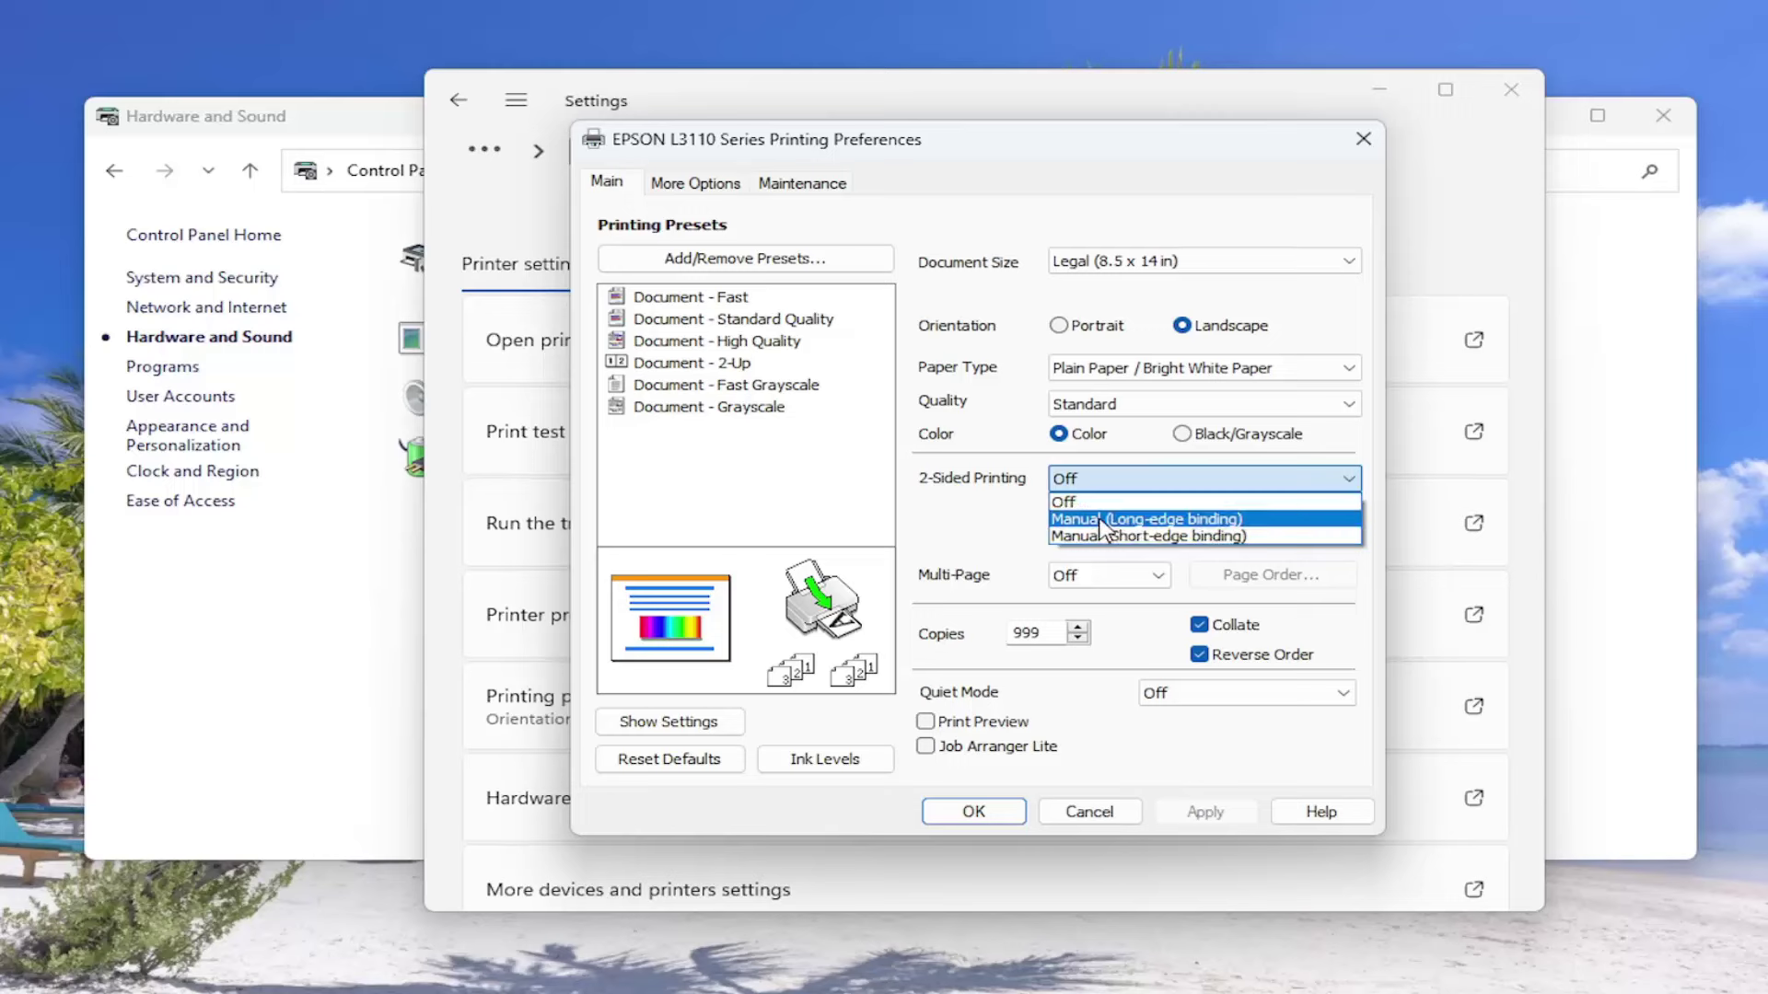
pyautogui.click(1106, 536)
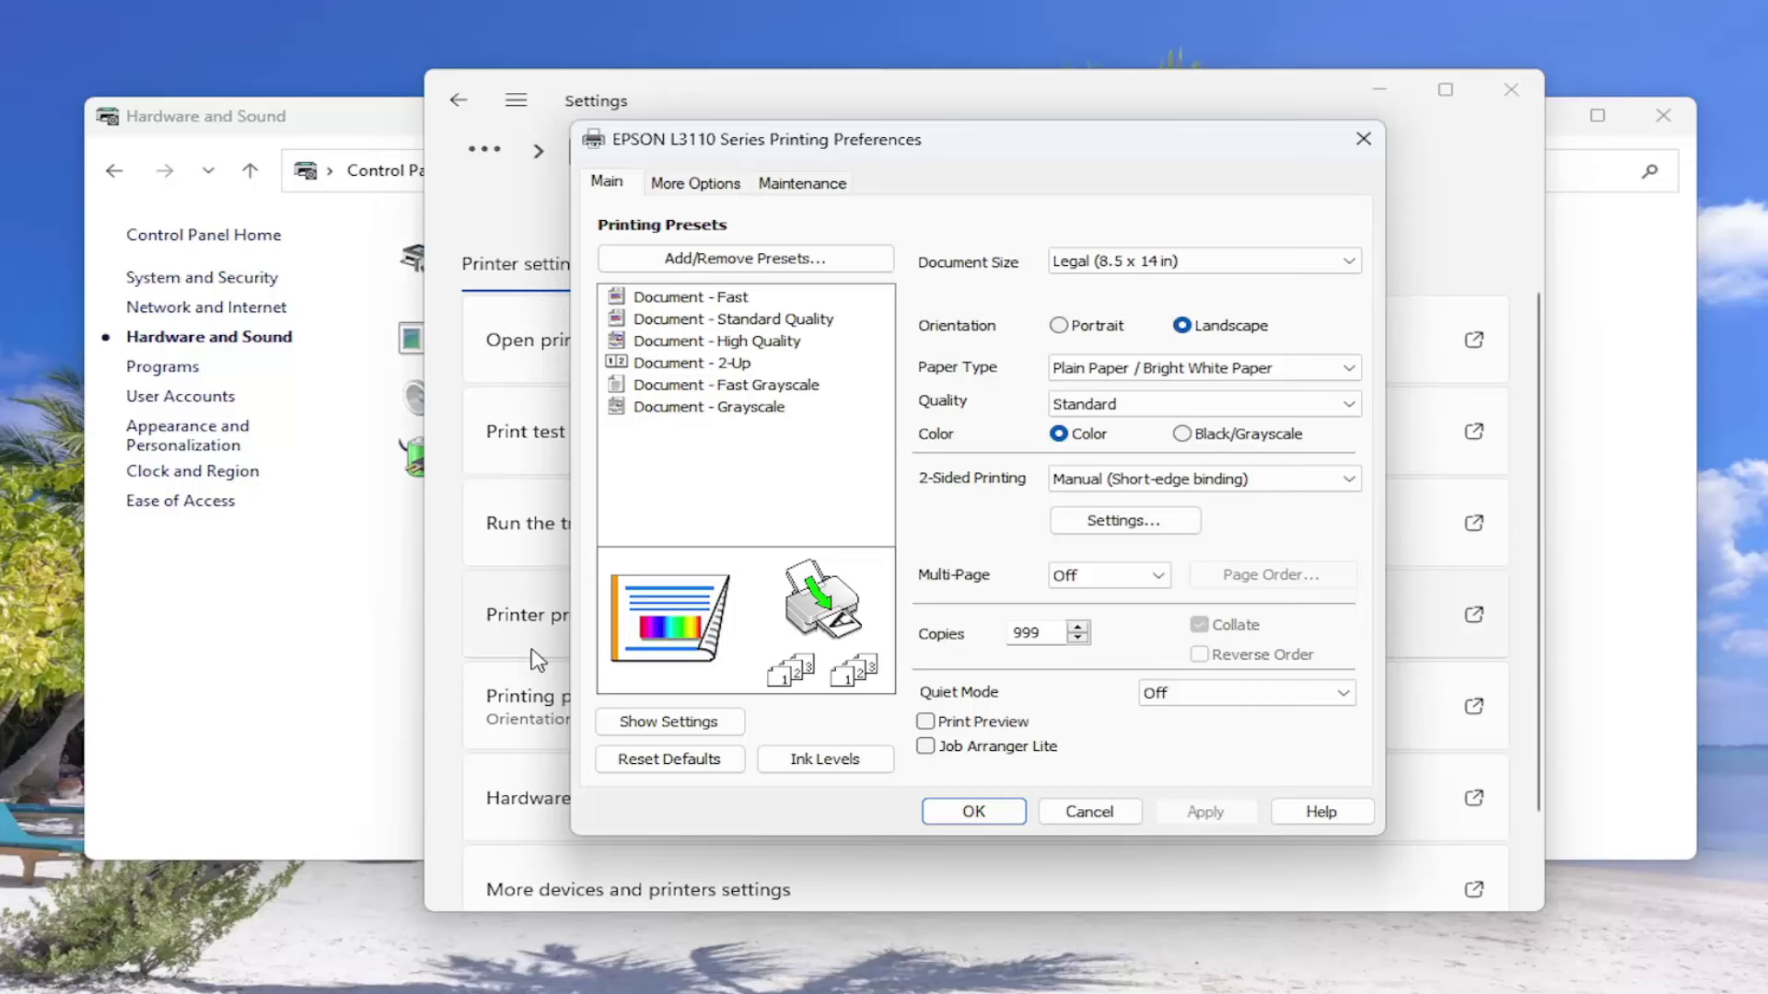
pyautogui.click(1119, 478)
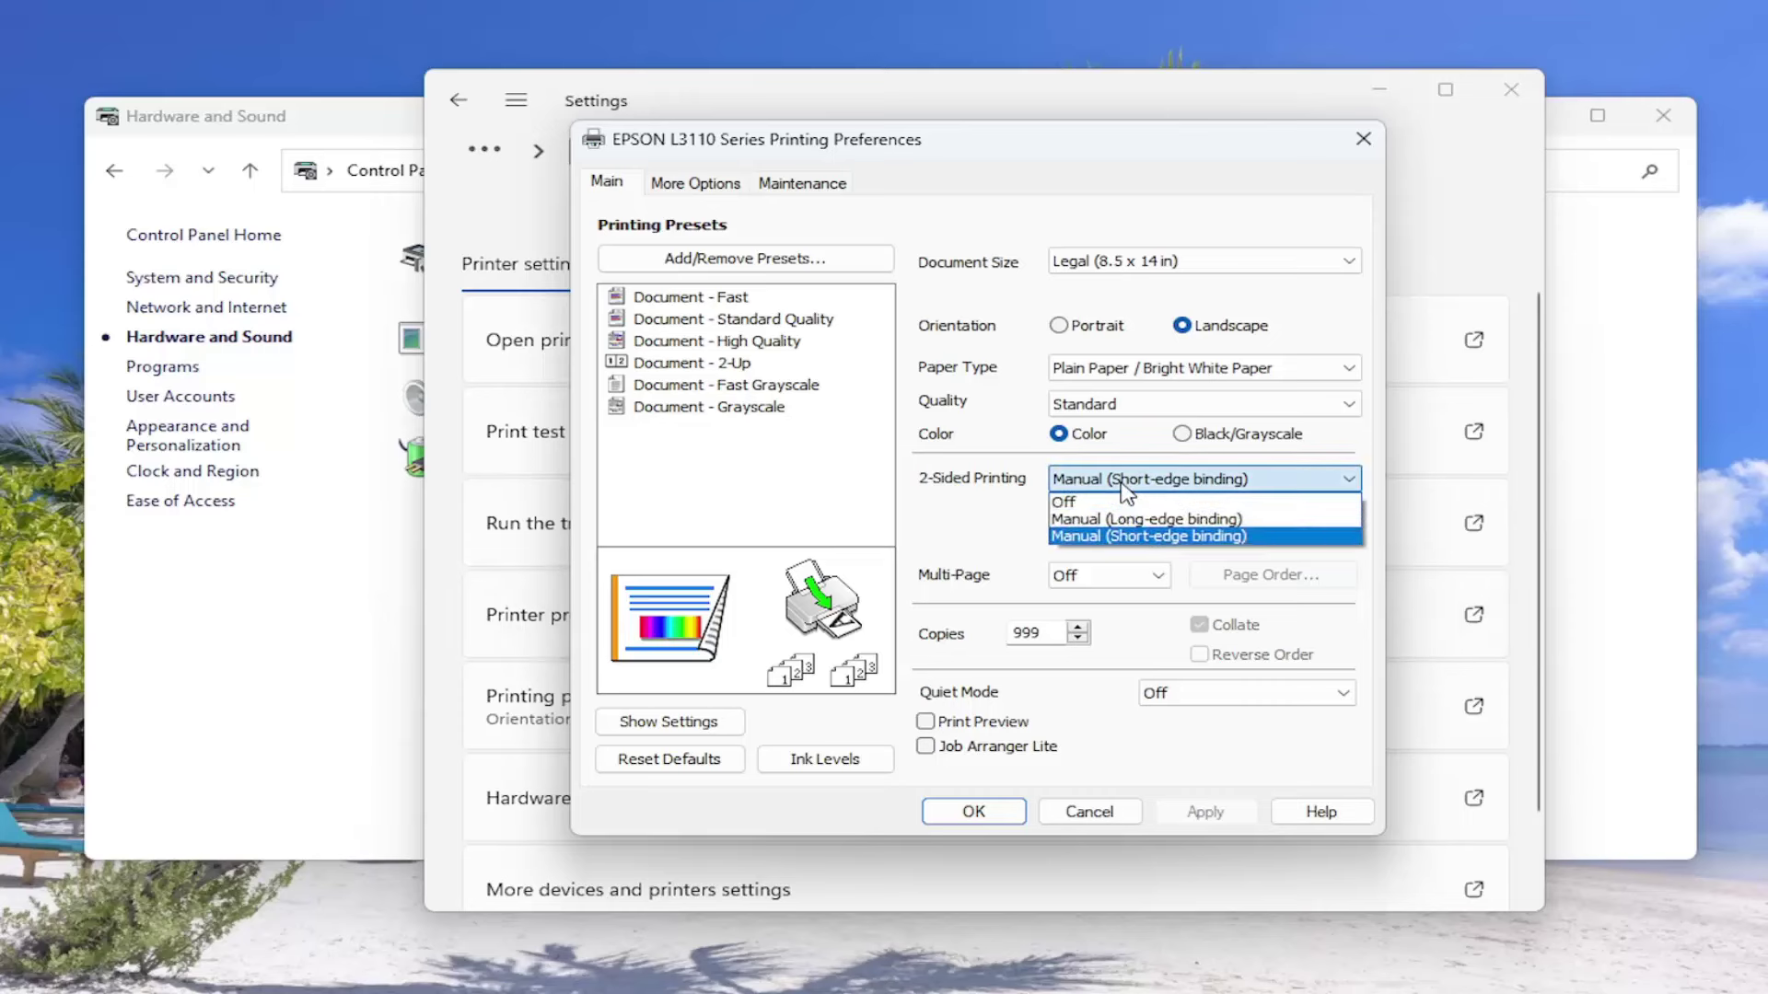
pyautogui.click(1113, 518)
# Set Portrait orientation and keep Manual (Long-edge binding) for 2-Sided Printing
pyautogui.click(1061, 326)
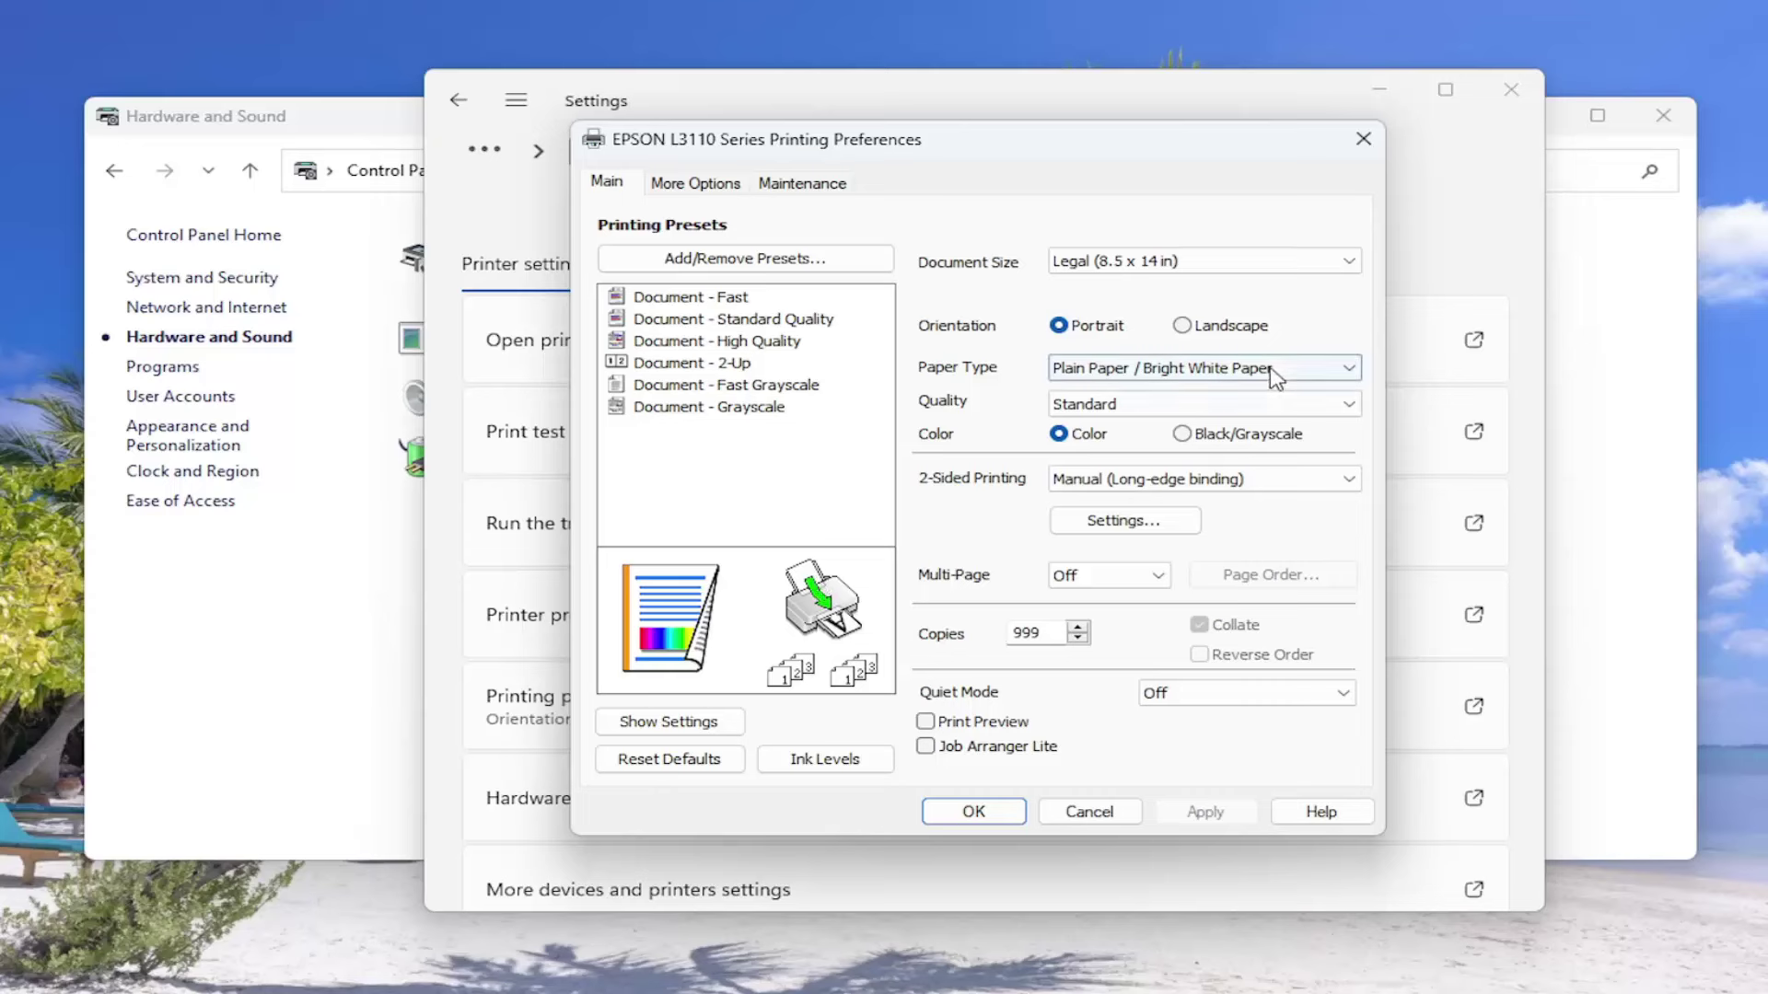
pyautogui.click(1175, 483)
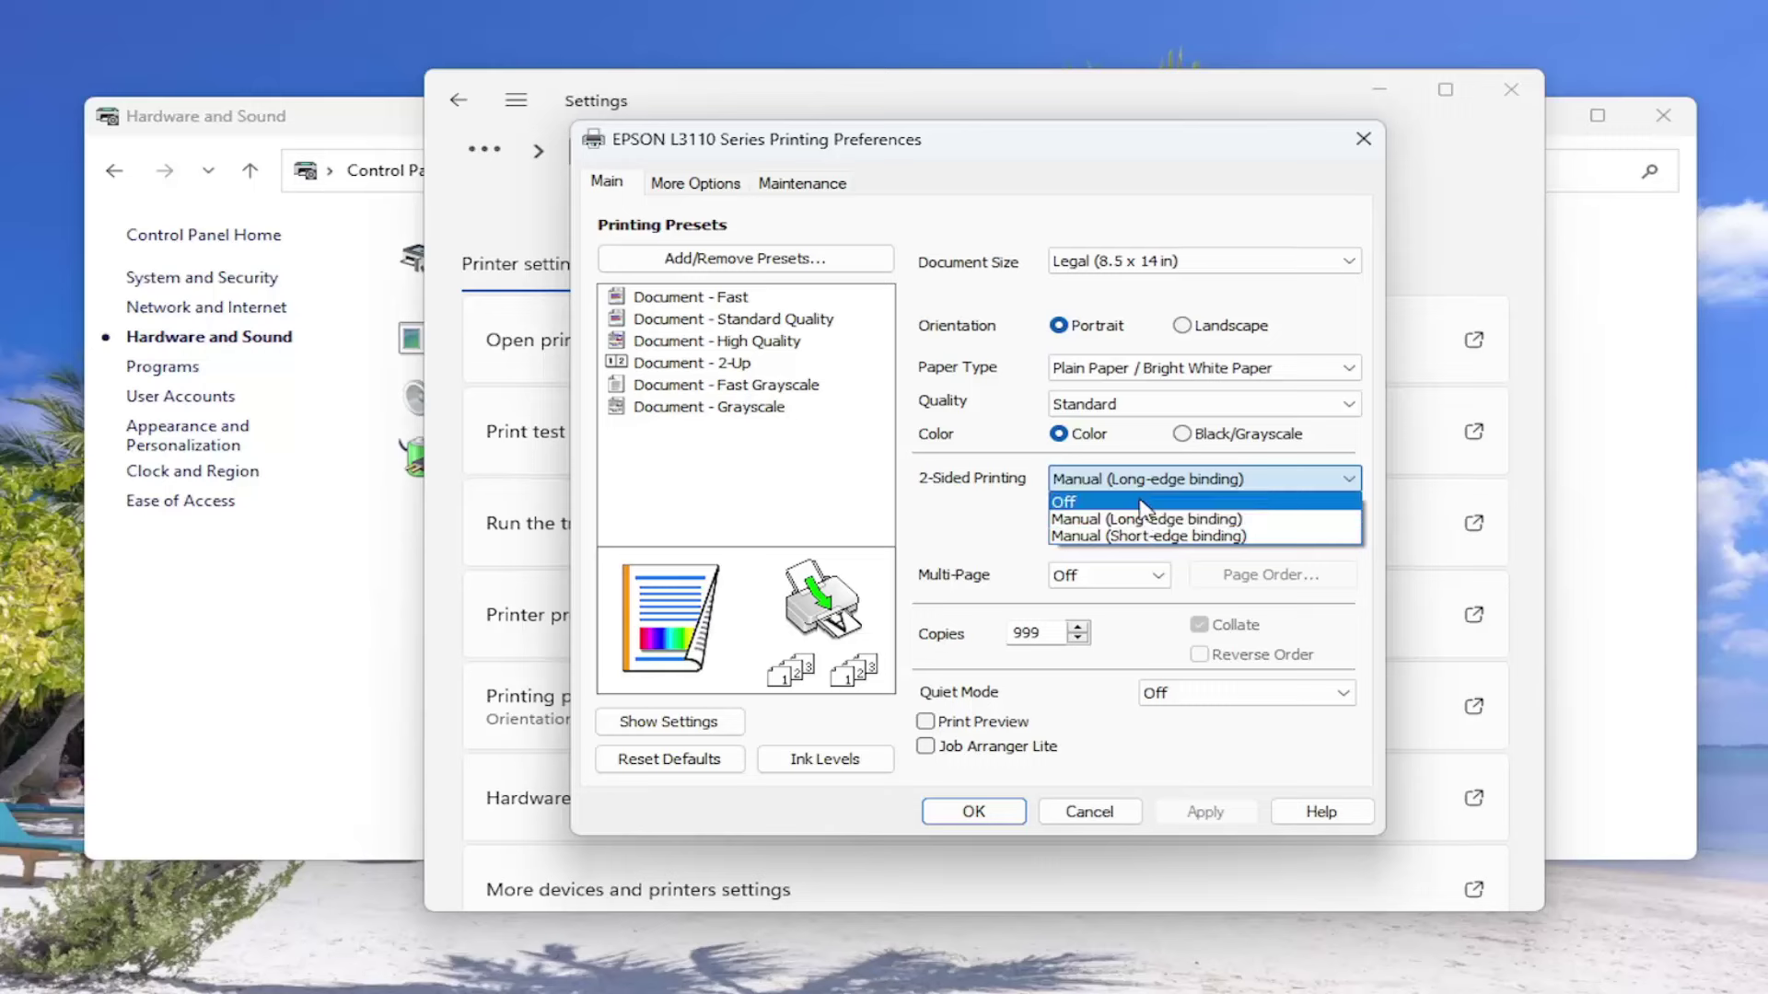
pyautogui.click(966, 484)
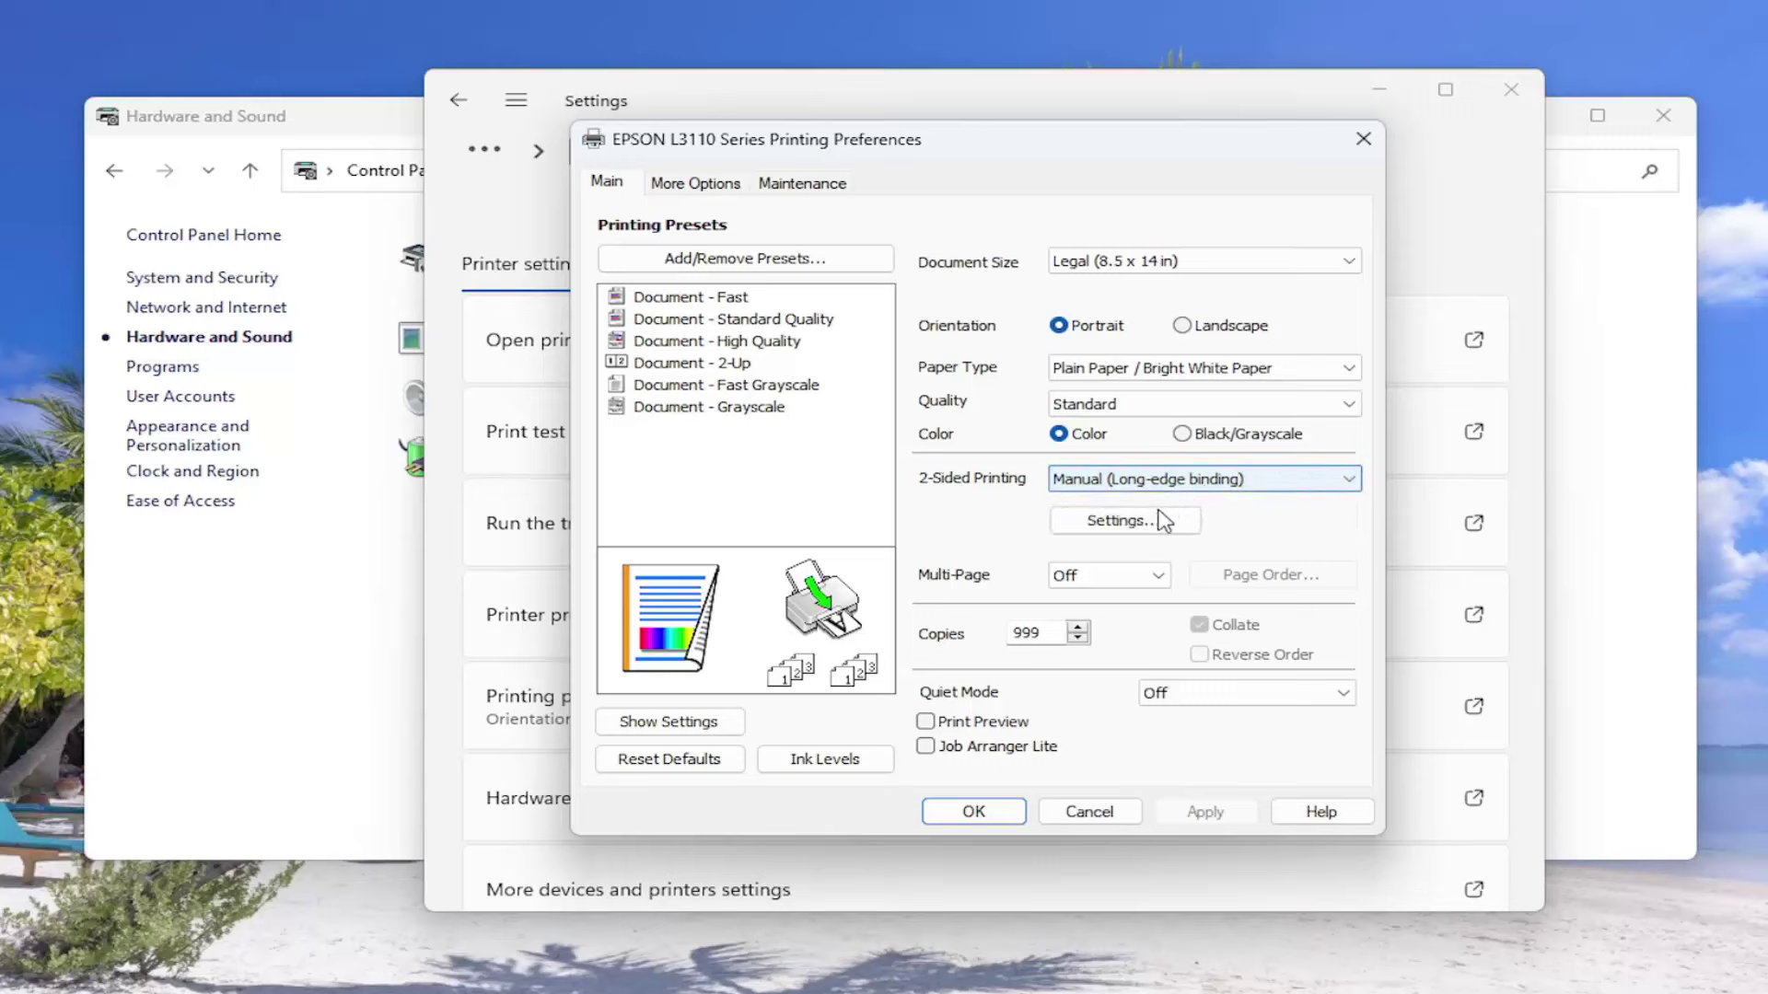
# Confirm the EPSON printing preferences with OK, returning to the printer page
pyautogui.click(974, 811)
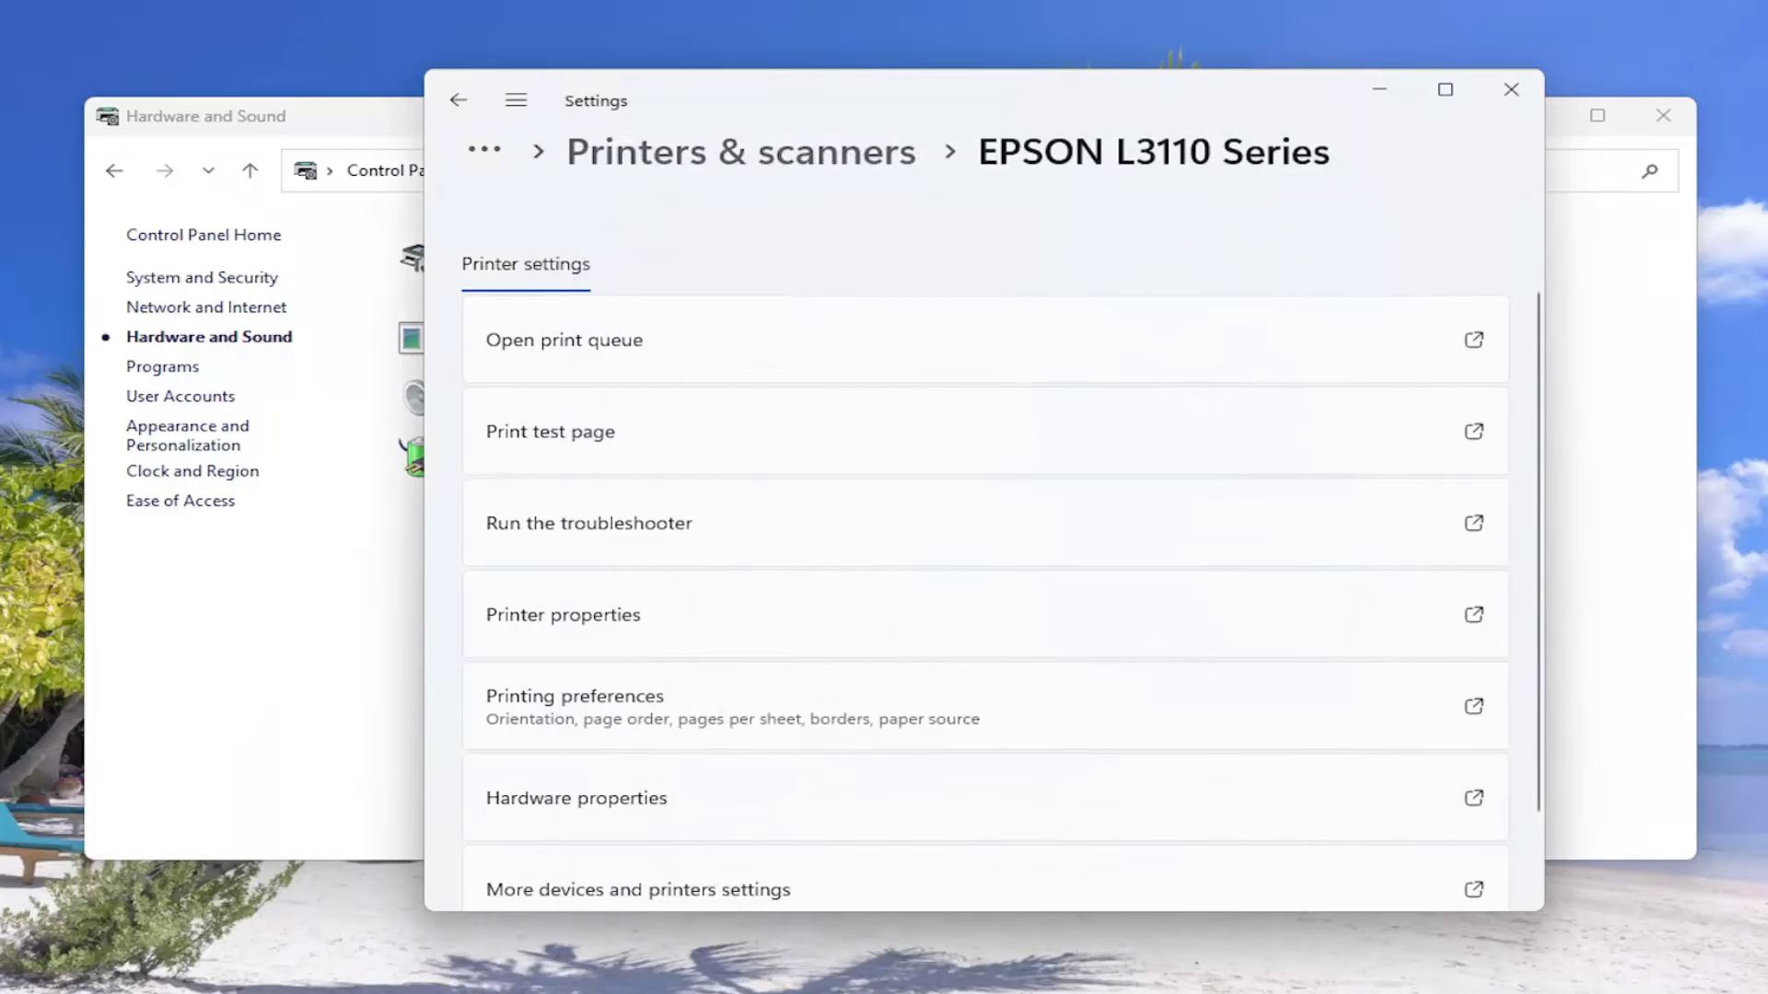